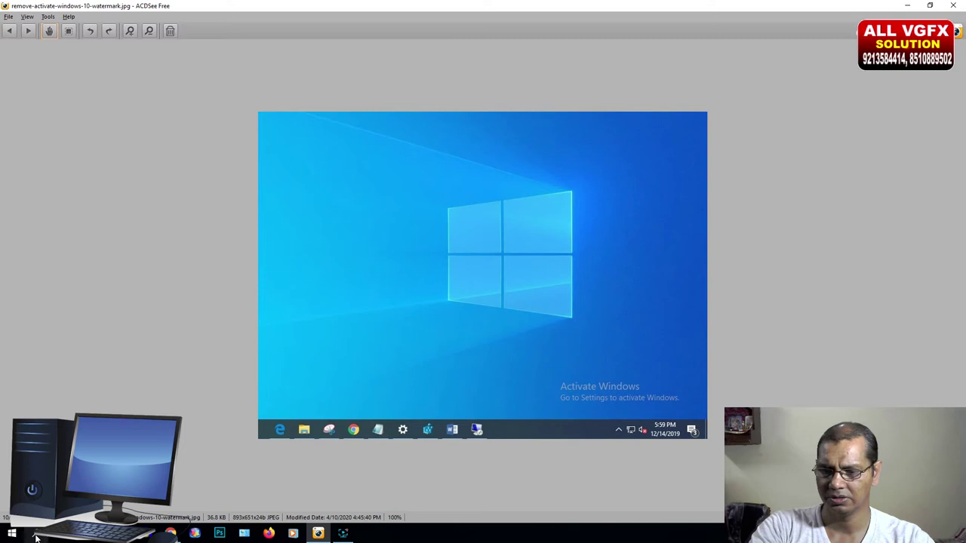
Open the Registry Editor by searching for regedit
key("super+r")
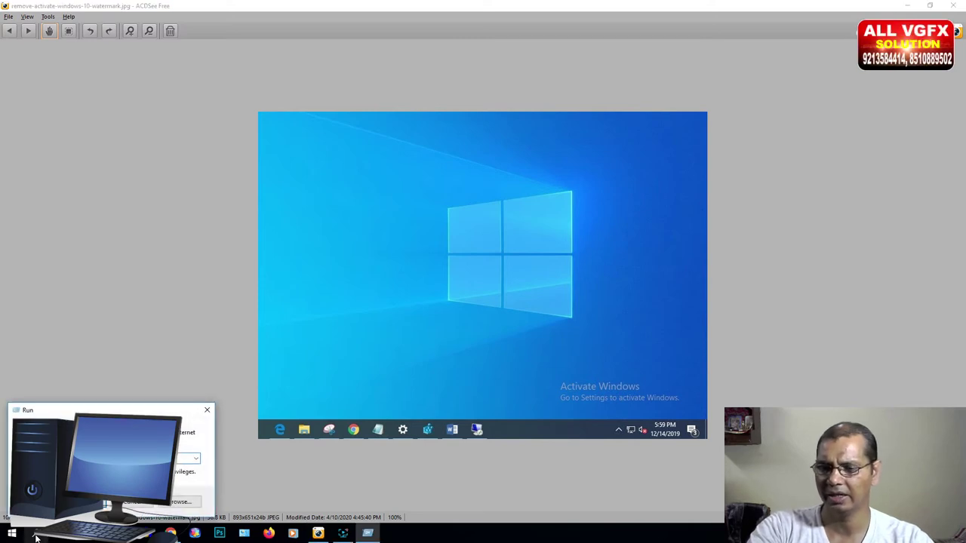
left_click(130, 504)
key("super")
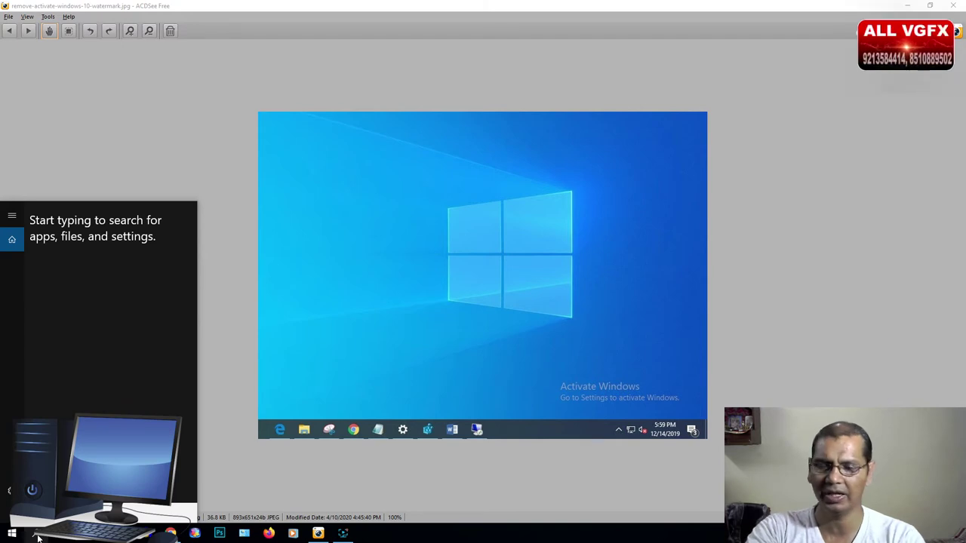
type("rege")
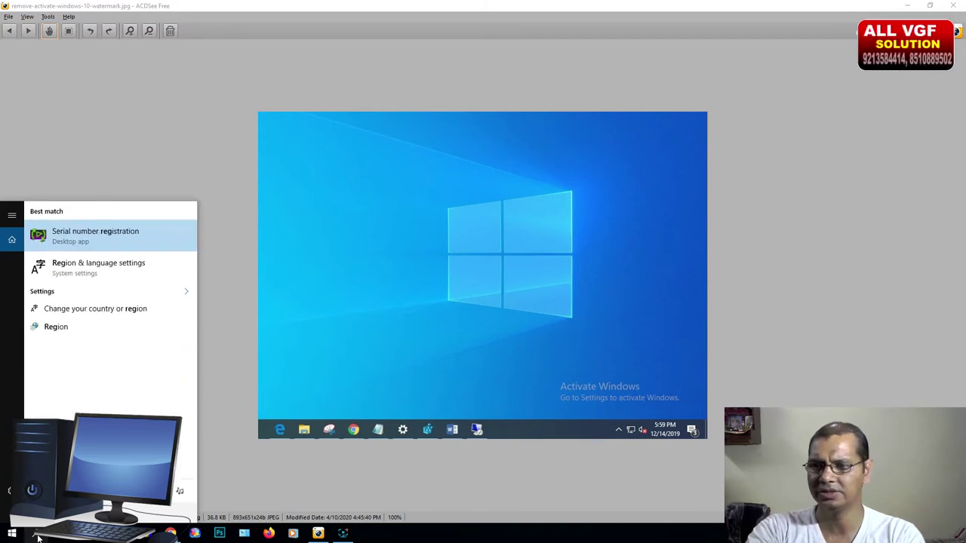
type("di")
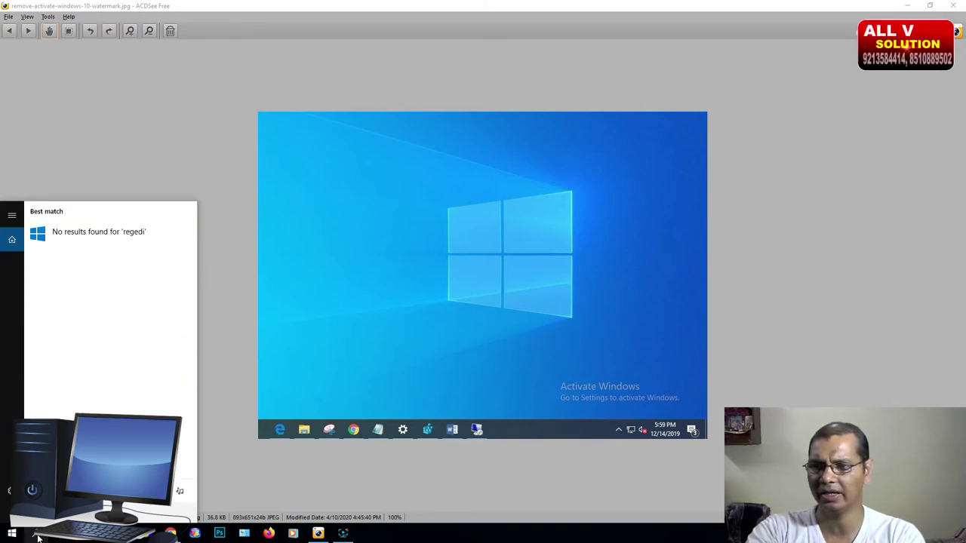
type("t")
key("Return")
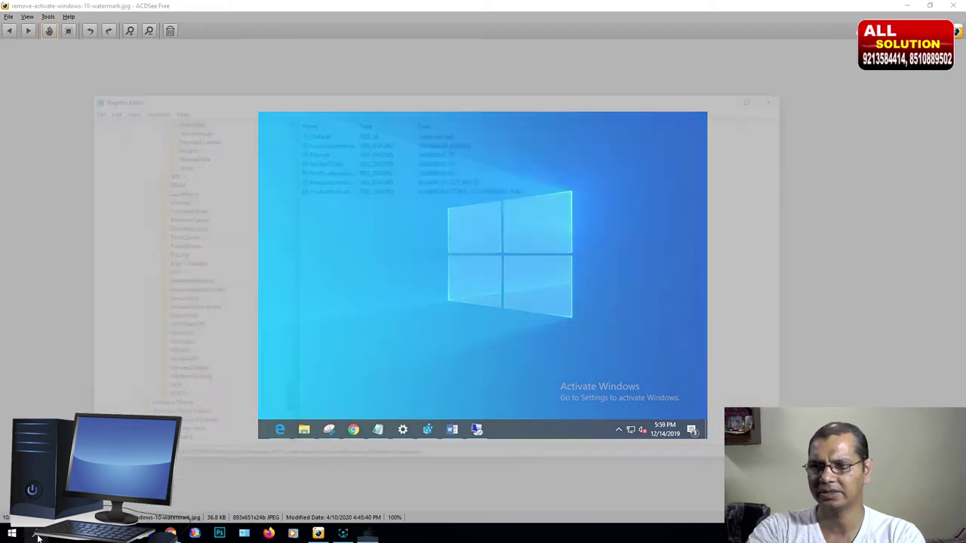
Collapse the SOFTWARE and HKEY_LOCAL_MACHINE branches of the registry tree
scroll(283, 400, "up", 20)
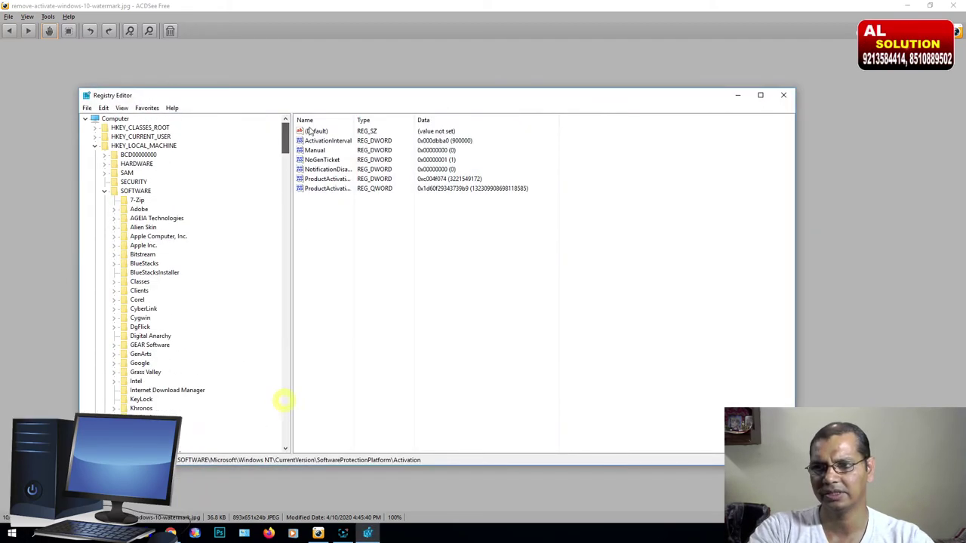
left_click(104, 191)
left_click(95, 146)
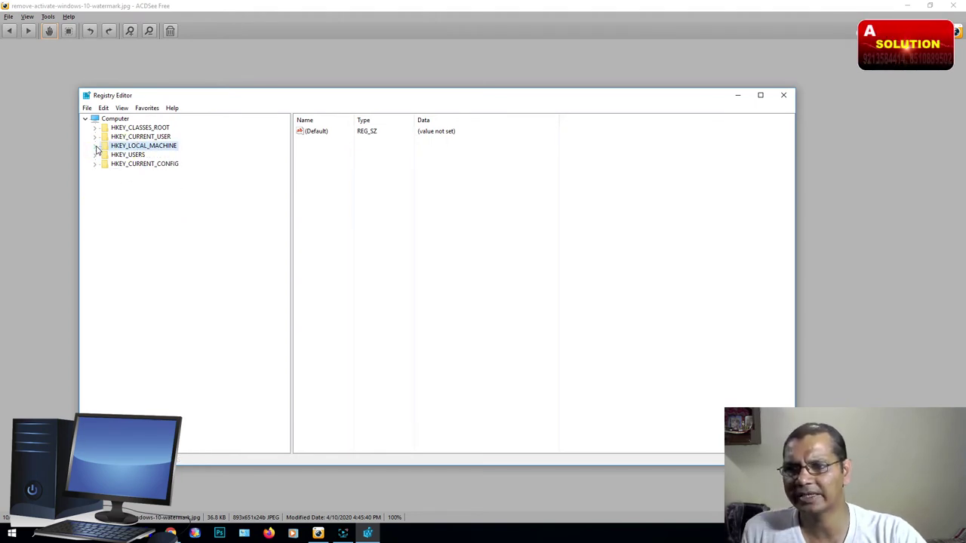
Expand HKEY_LOCAL_MACHINE and its SOFTWARE key
left_click(95, 146)
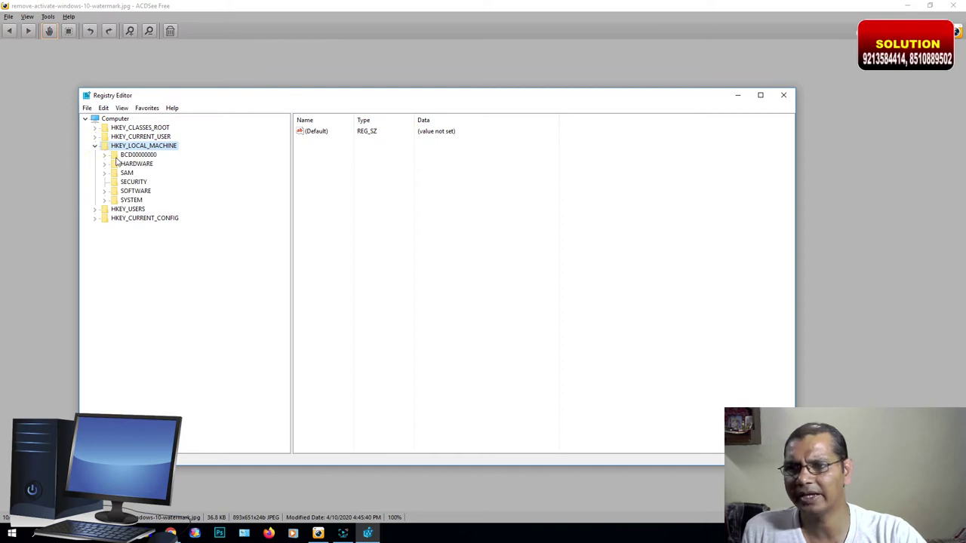
left_click(137, 193)
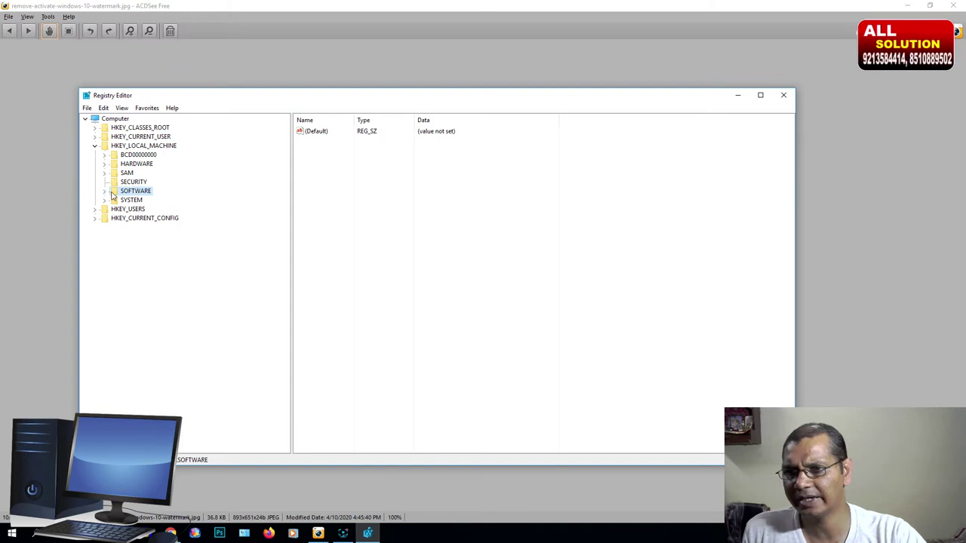
left_click(110, 193)
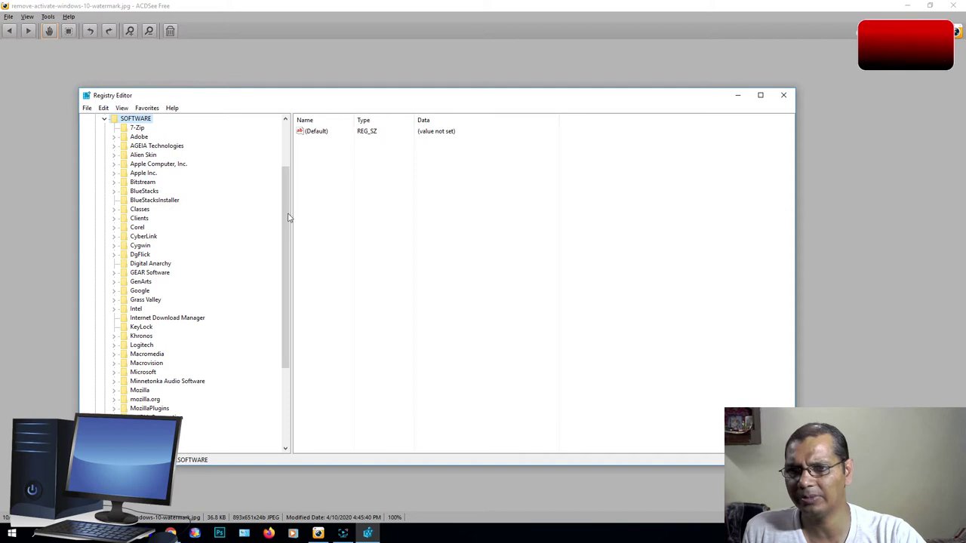
Locate the Microsoft key under SOFTWARE and expand it
scroll(287, 217, "up", 1)
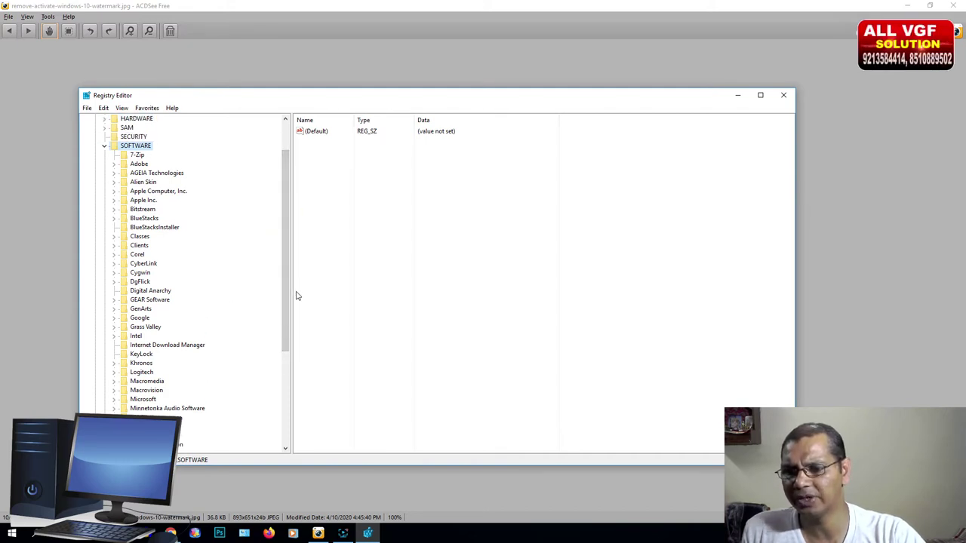
left_click_drag(287, 299, 287, 304)
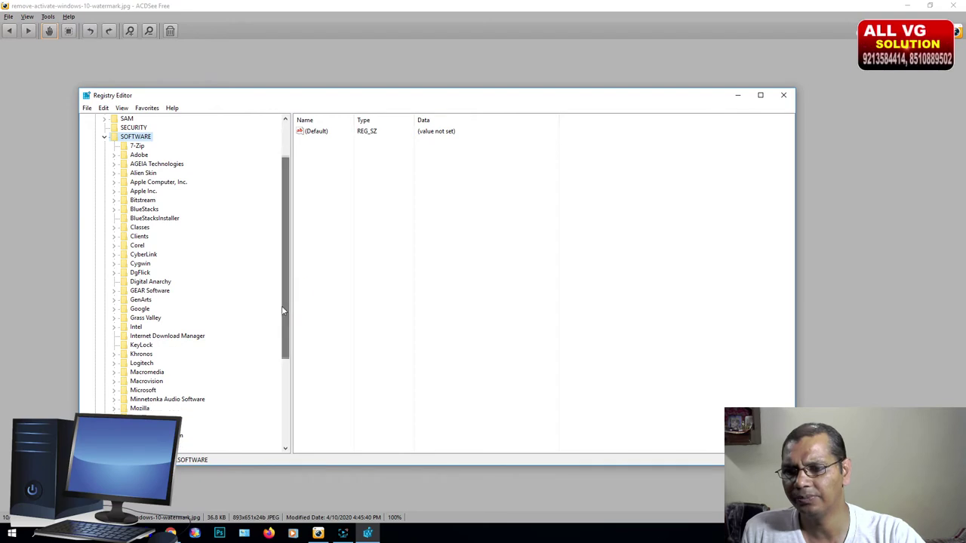
left_click(144, 390)
left_click_drag(286, 317, 287, 409)
left_click(134, 246)
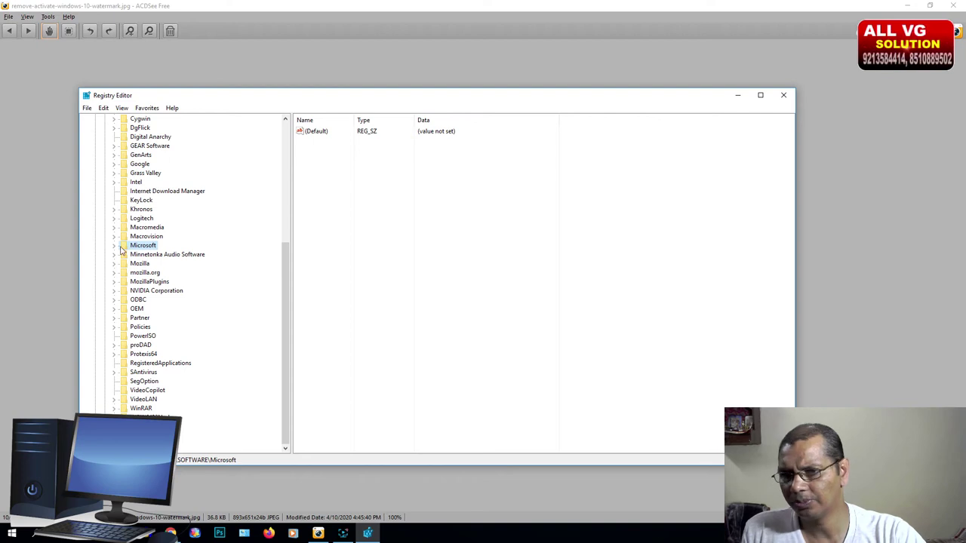
left_click(114, 247)
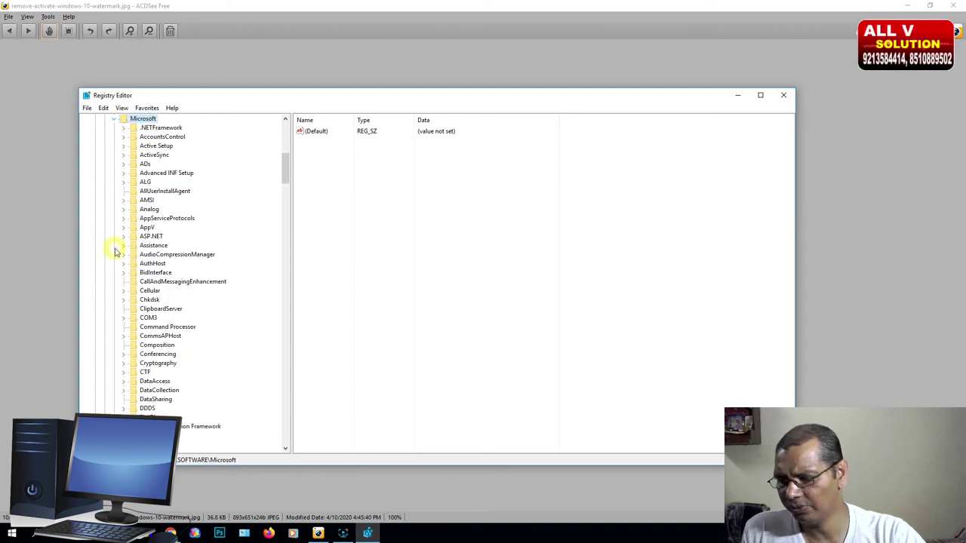
Find the Windows NT key under Microsoft, collapse it and expand it again
left_click_drag(286, 171, 284, 334)
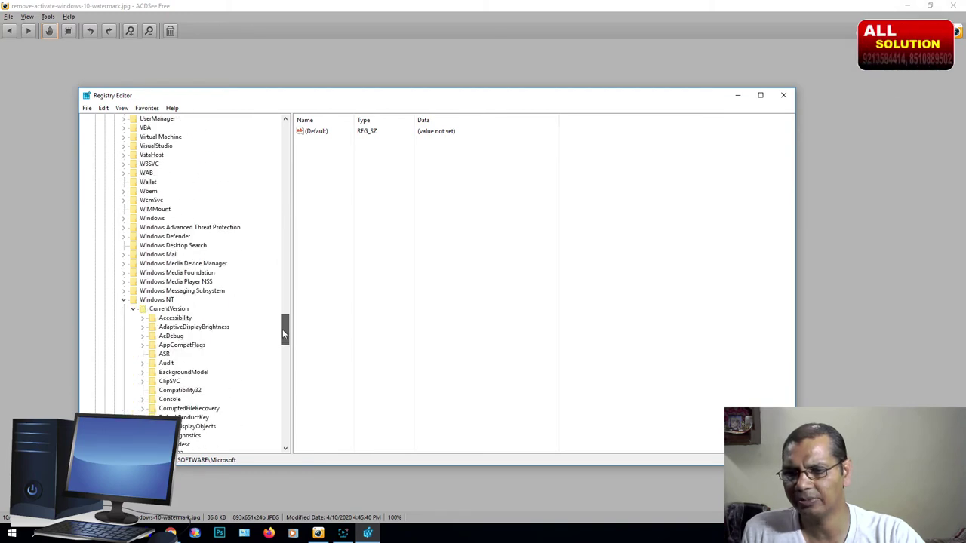
left_click(151, 300)
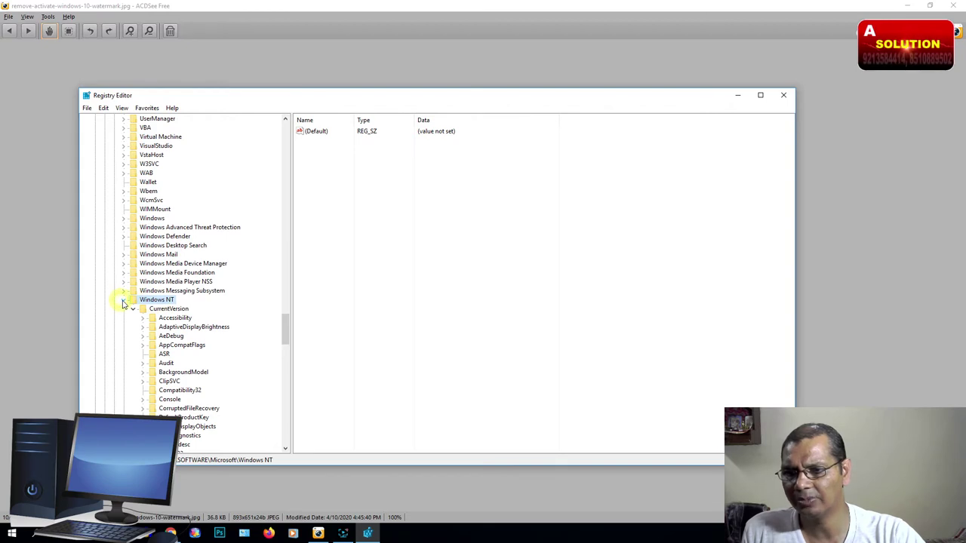
left_click(124, 300)
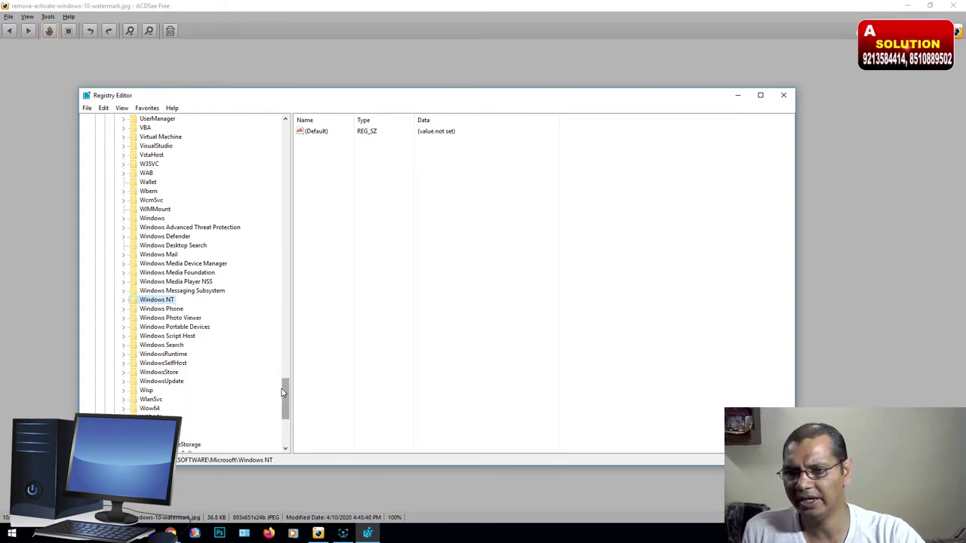
left_click_drag(282, 389, 282, 395)
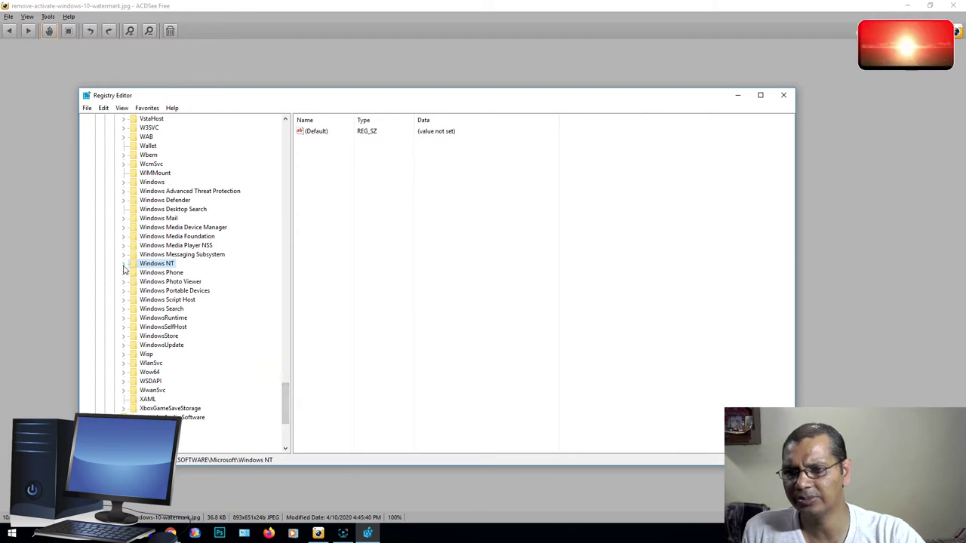
left_click(124, 265)
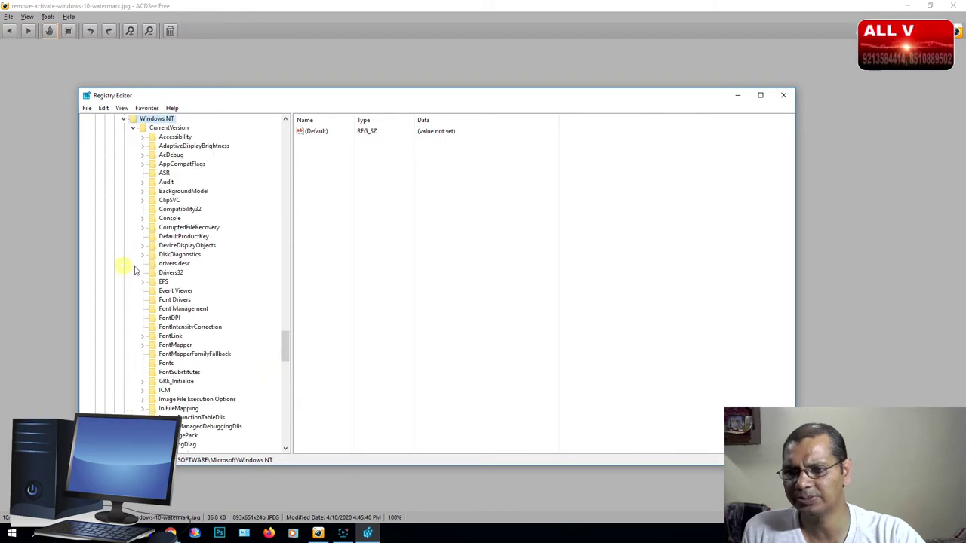
Collapse and re-expand the CurrentVersion key under Windows NT, leaving it selected
left_click(134, 129)
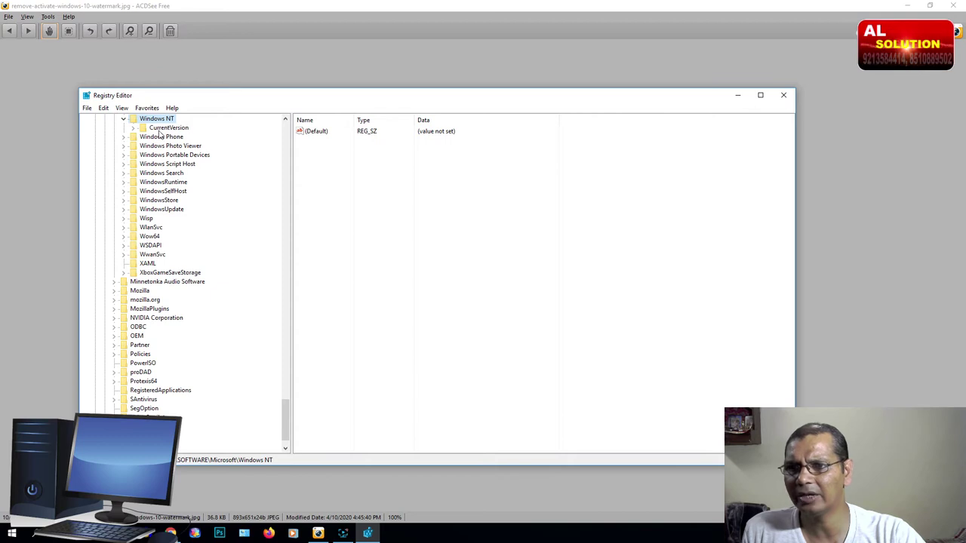
left_click_drag(287, 437, 287, 421)
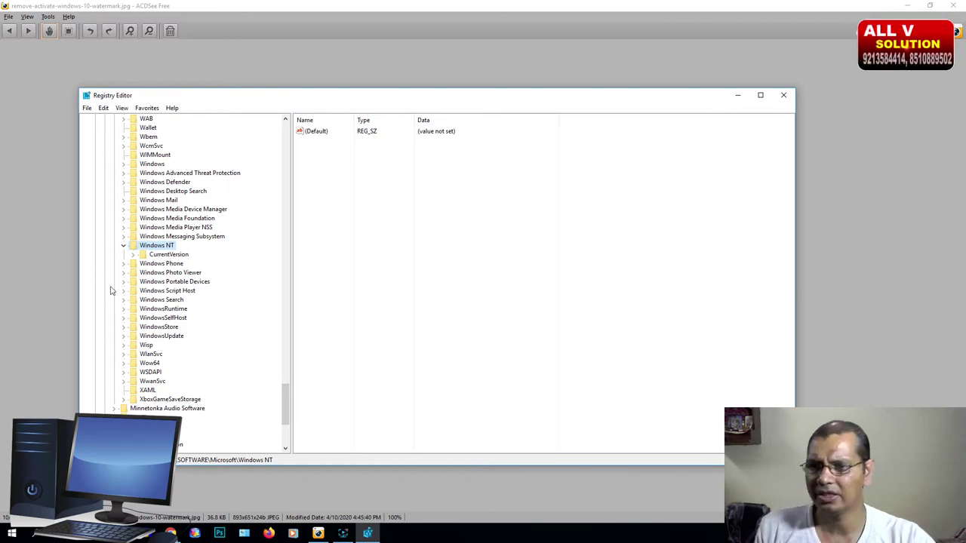
left_click(133, 255)
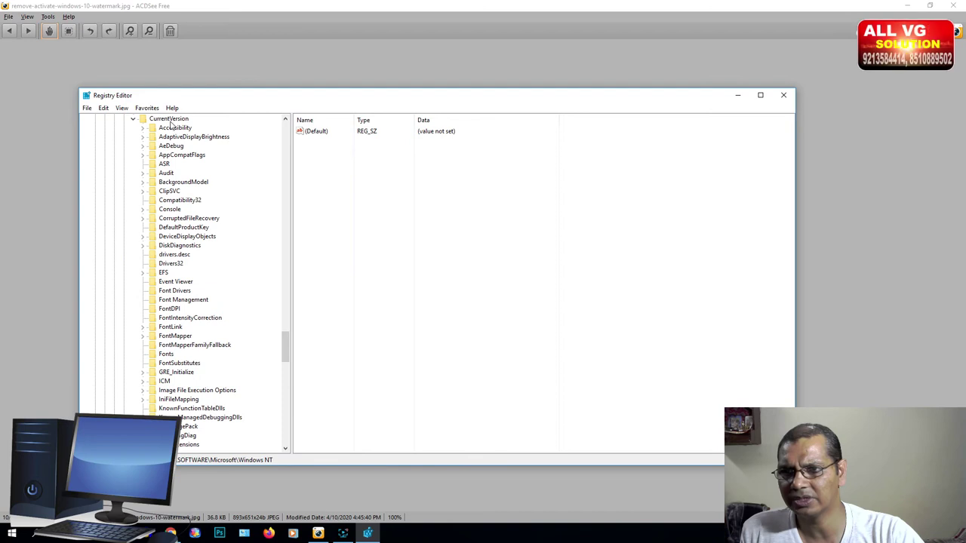
left_click(170, 120)
mouse_move(285, 362)
left_mouse_down()
mouse_move(294, 343)
mouse_move(294, 355)
left_mouse_up()
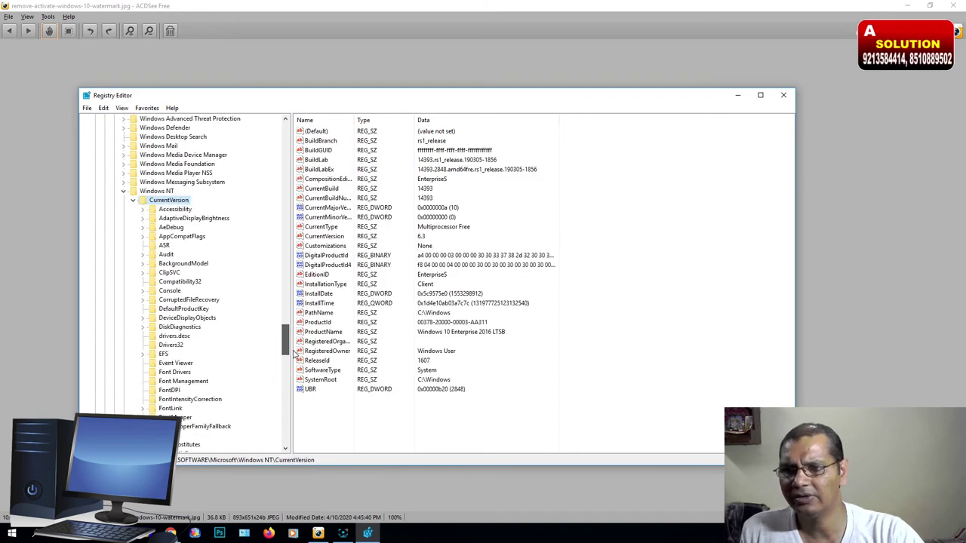
left_click(167, 192)
left_click(168, 200)
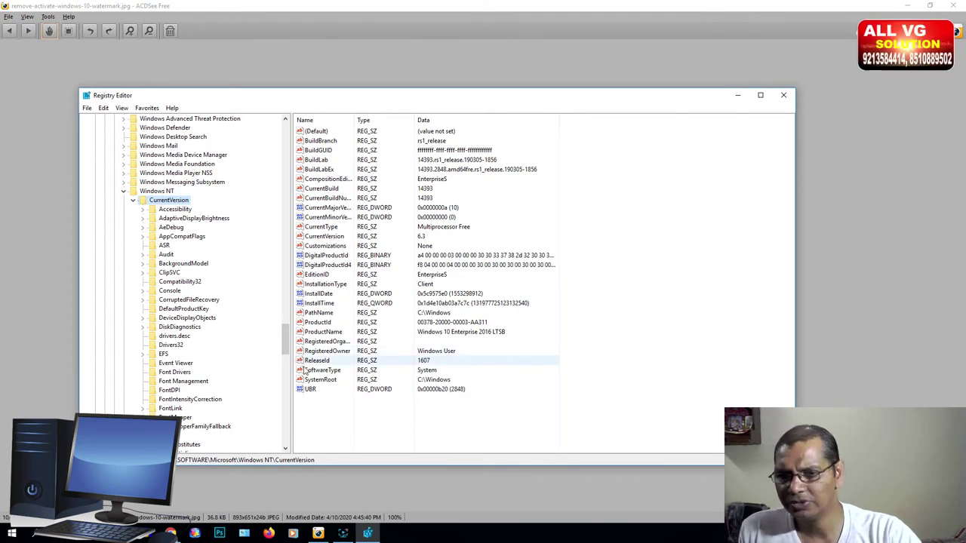
Expand SoftwareProtectionPlatform under CurrentVersion and select its Activation key
left_click_drag(289, 348, 291, 390)
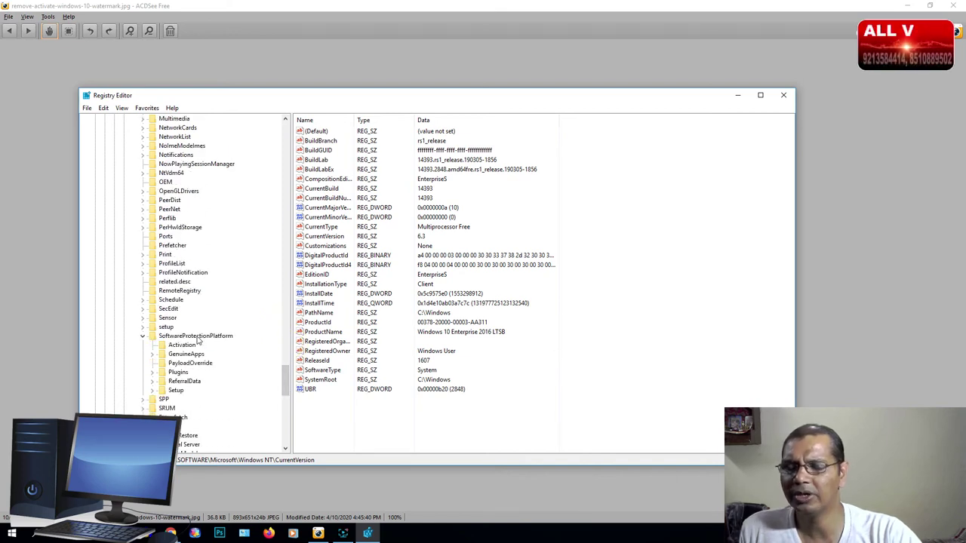
left_click(144, 336)
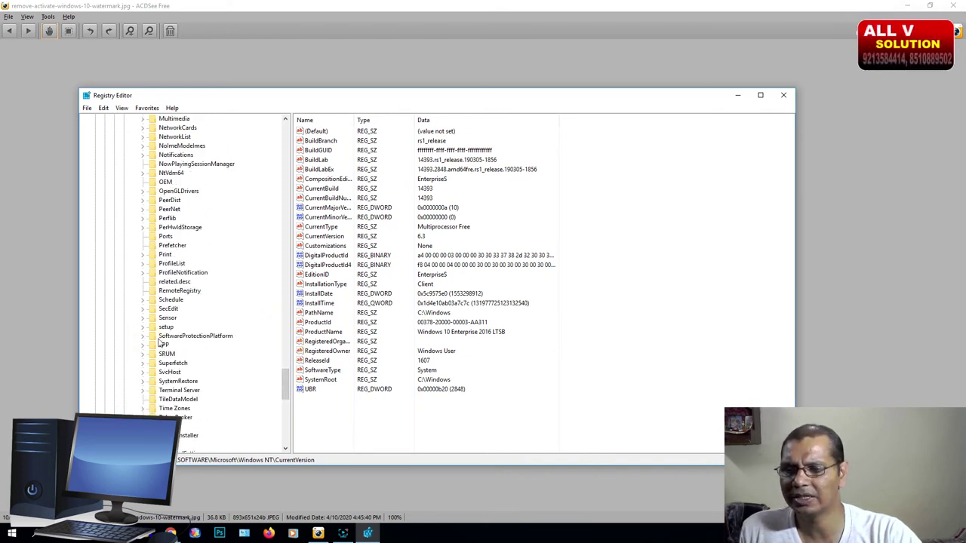
left_click(148, 336)
left_click(143, 337)
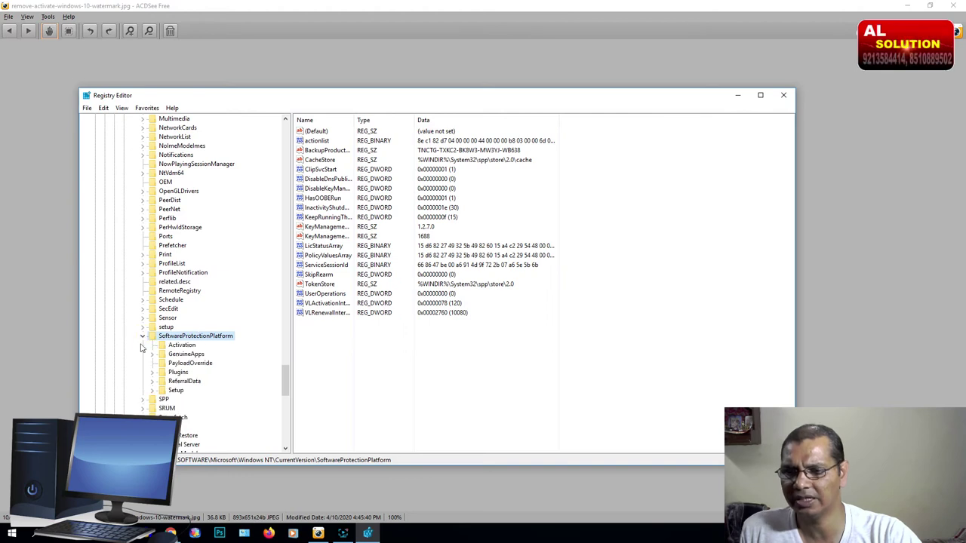
left_click(181, 347)
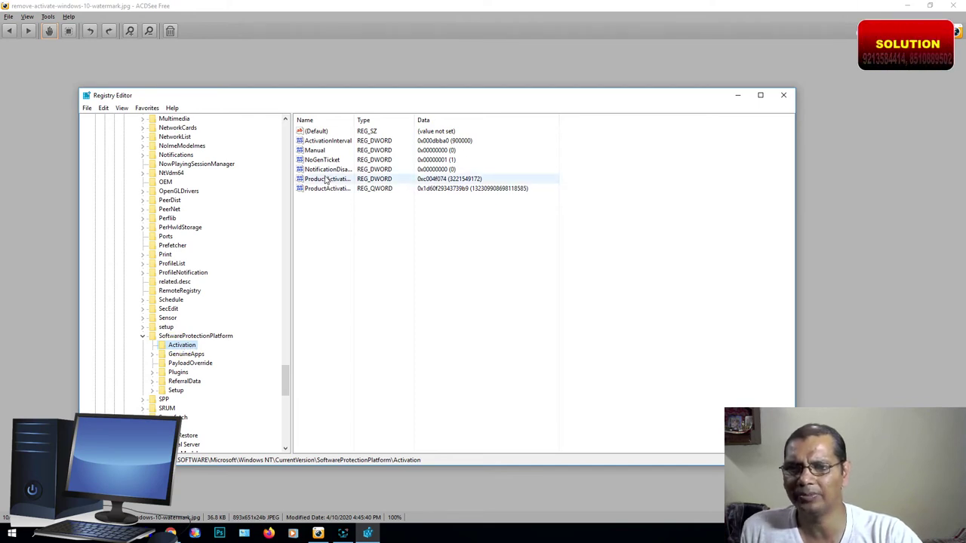
Widen the Name column of the Activation key's values and set the Manual DWORD value to 1
left_click(320, 151)
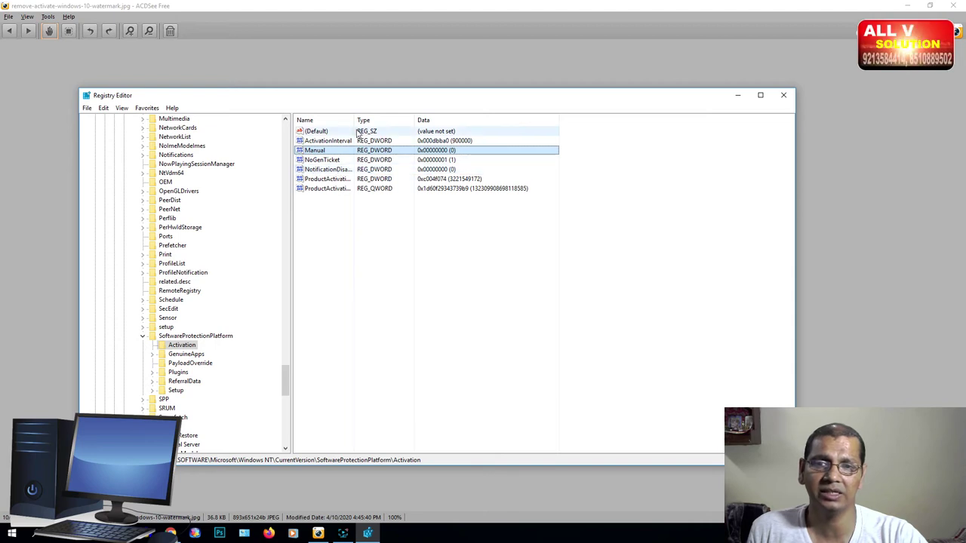
left_click_drag(355, 121, 408, 122)
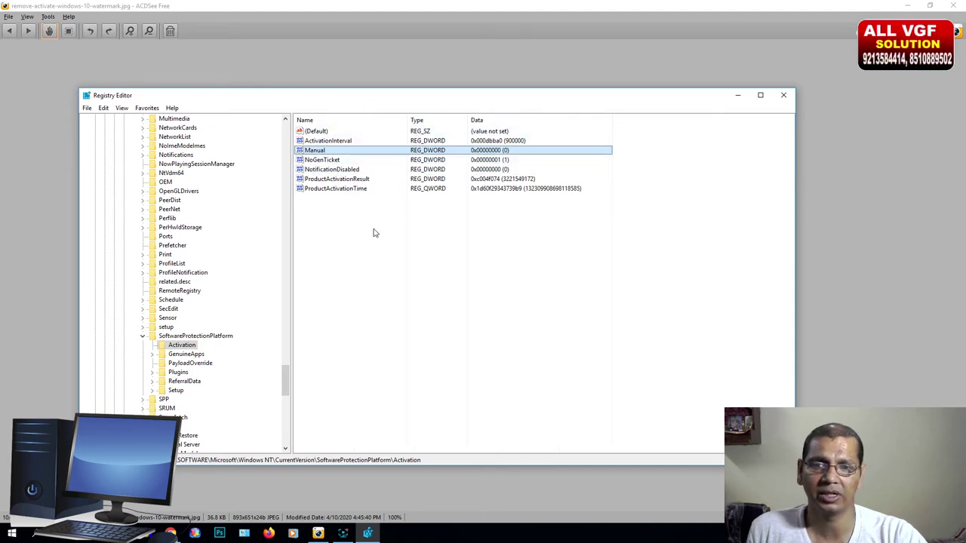
double_click(345, 172)
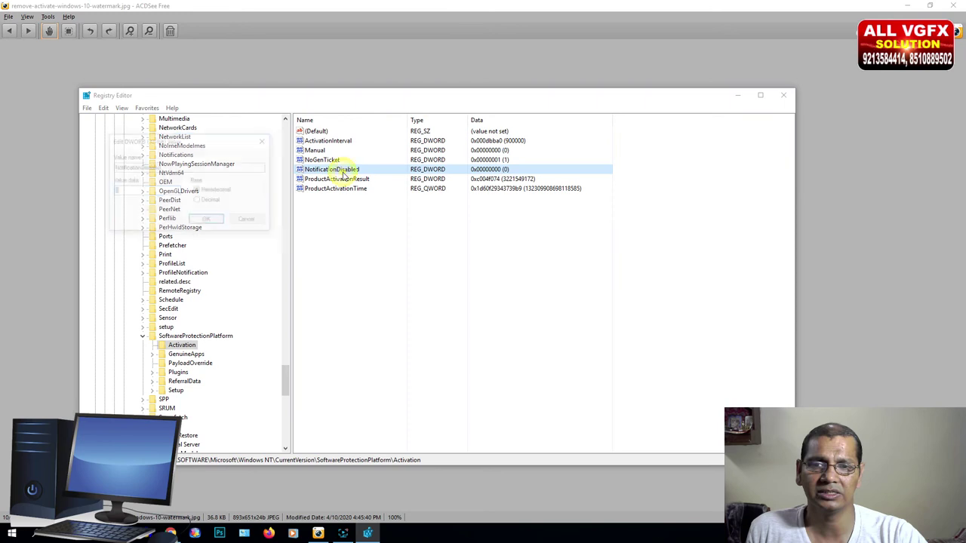
left_click(253, 226)
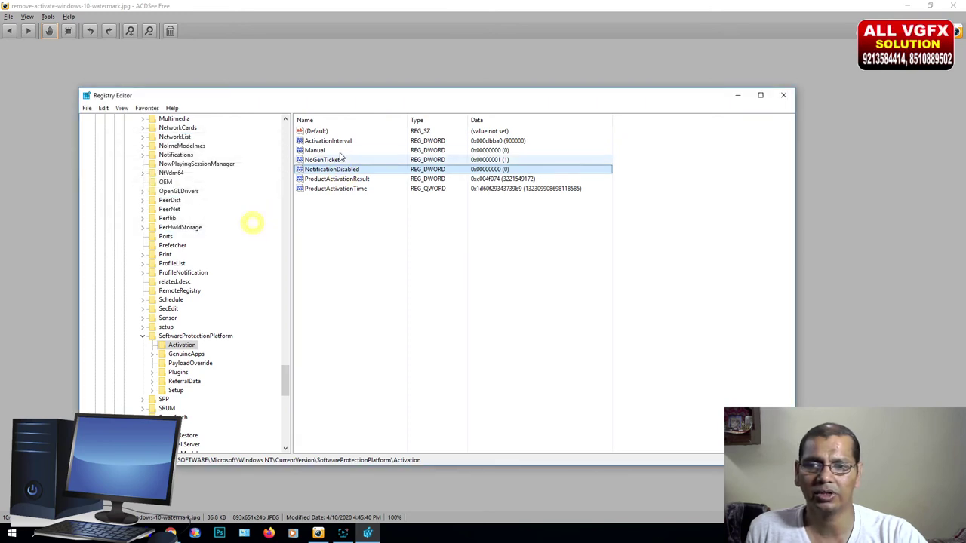
left_click(320, 153)
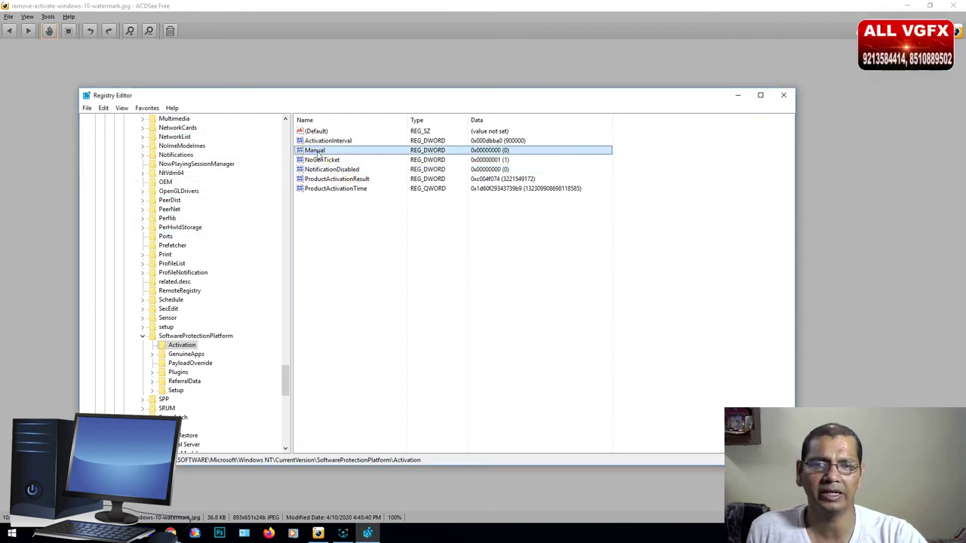
double_click(317, 153)
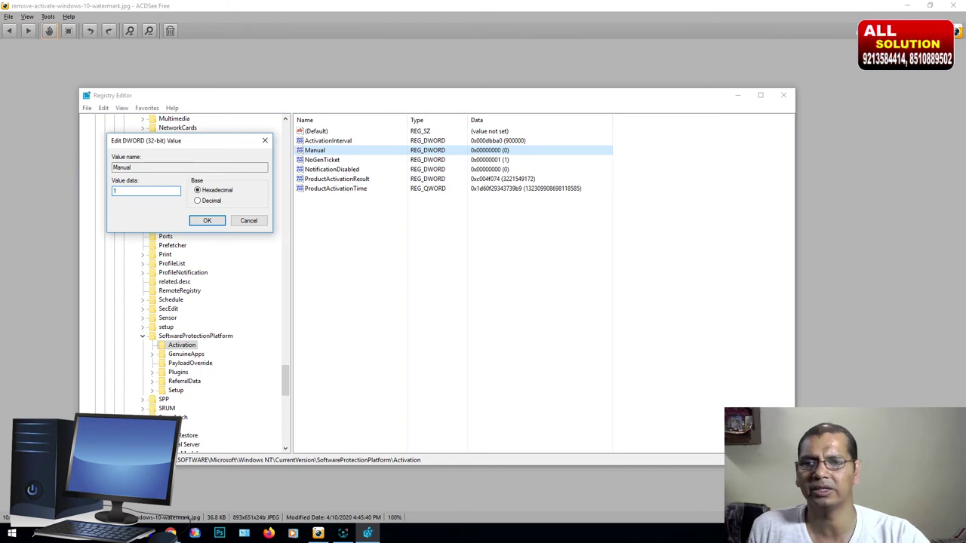
left_click(207, 220)
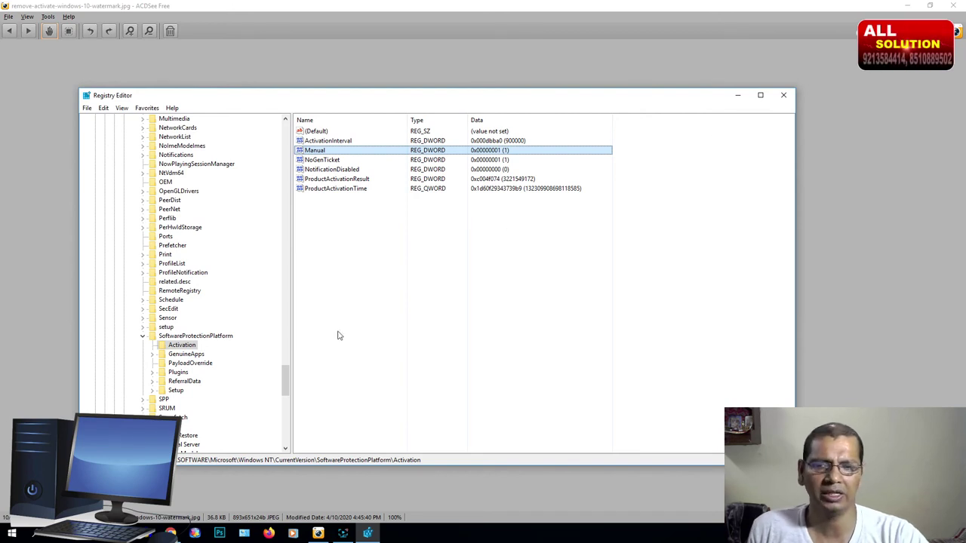
Collapse the SoftwareProtectionPlatform, SOFTWARE and HKEY_LOCAL_MACHINE branches and close the Registry Editor
left_click(143, 335)
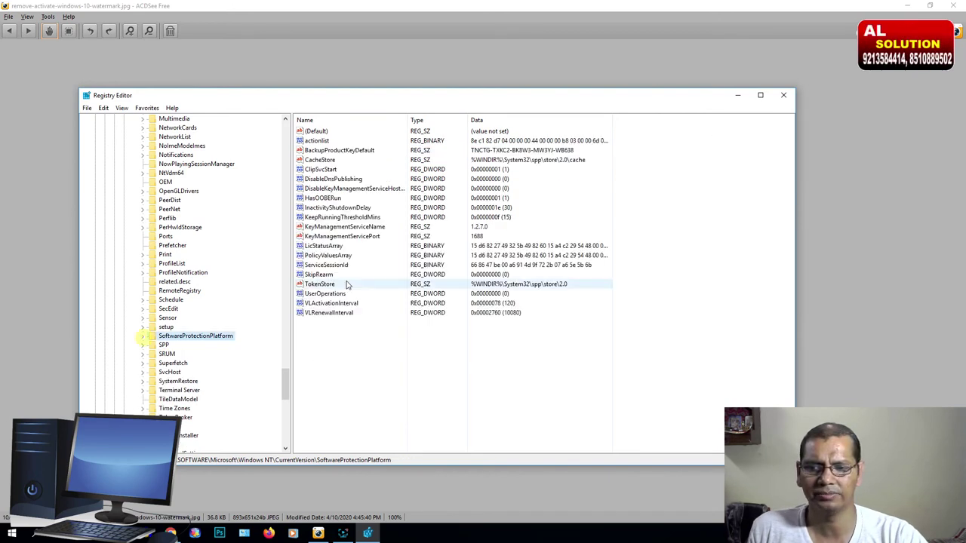
left_click_drag(284, 393, 302, 144)
left_click(105, 192)
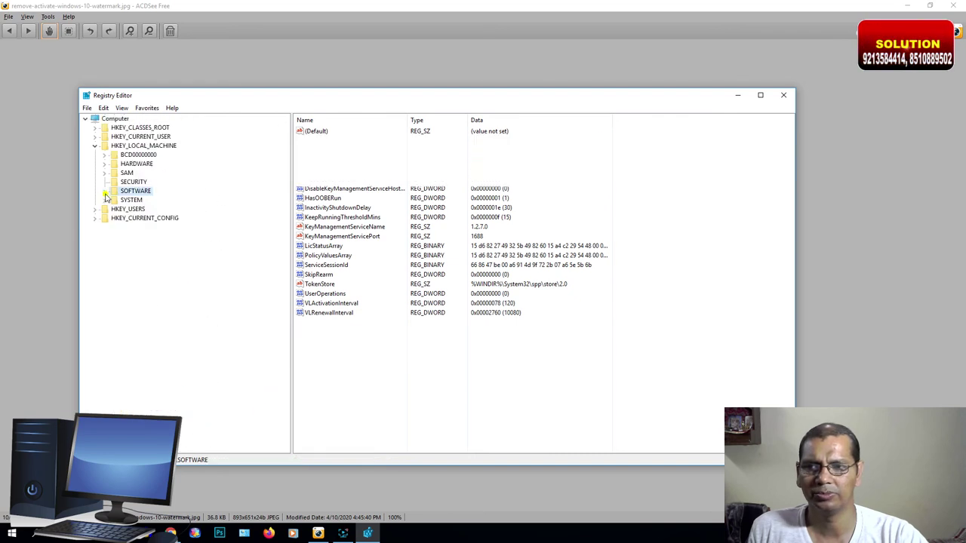
left_click(94, 145)
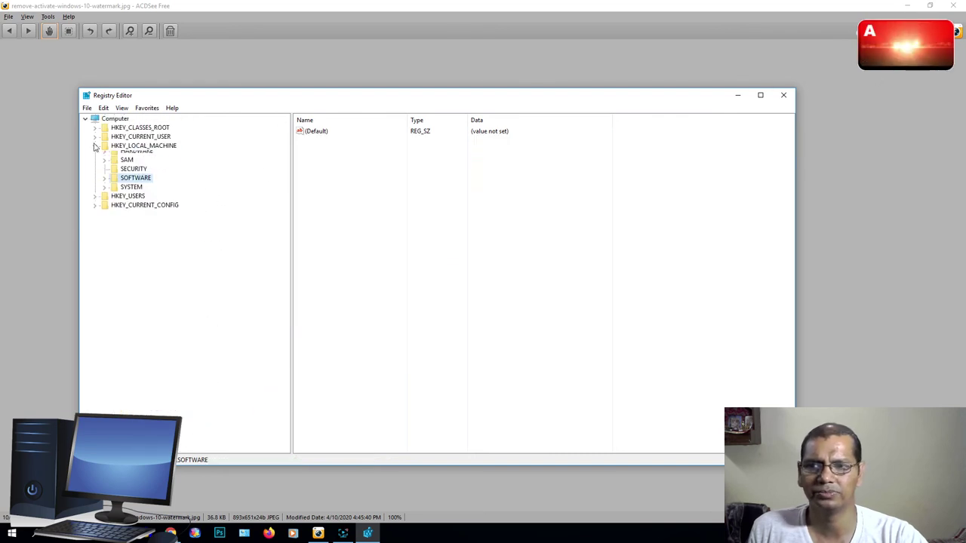
left_click(783, 97)
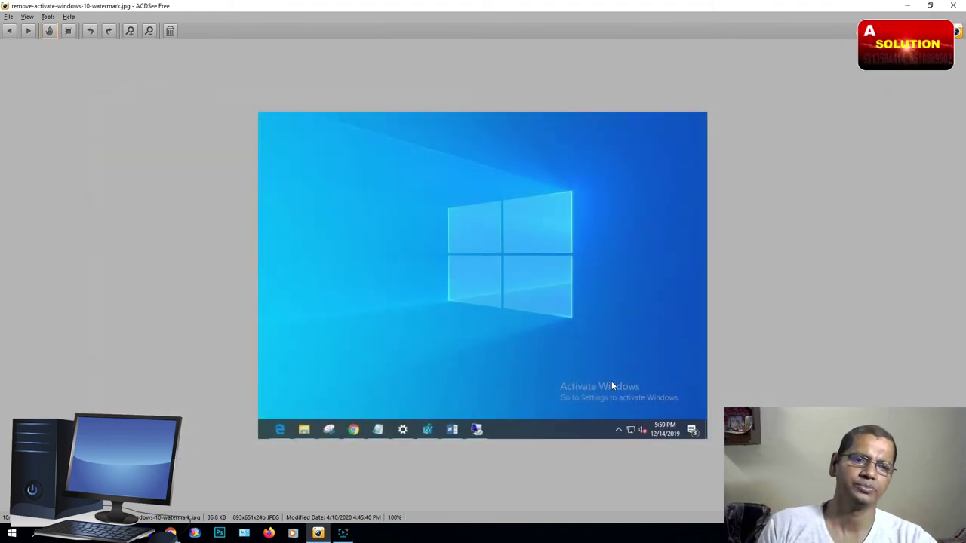
scroll(611, 384, "up", 1)
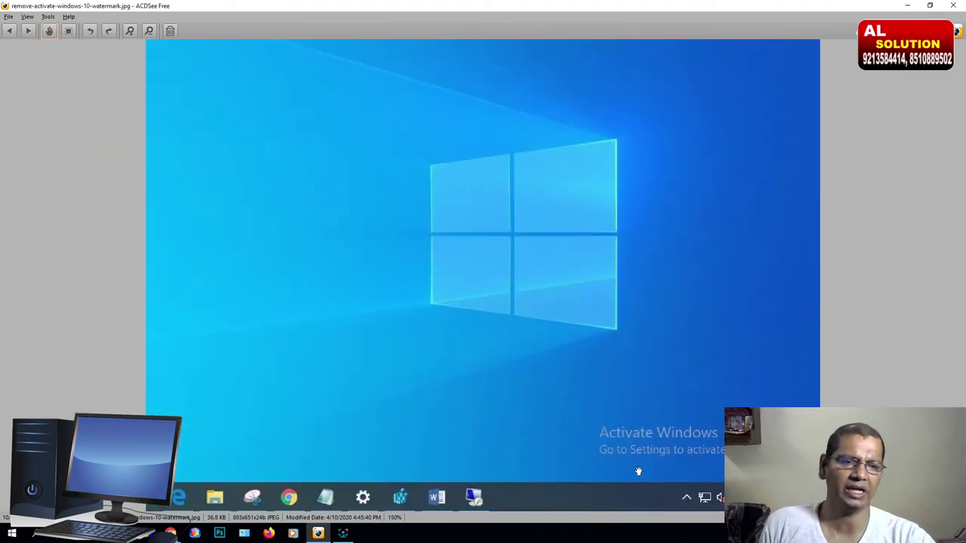